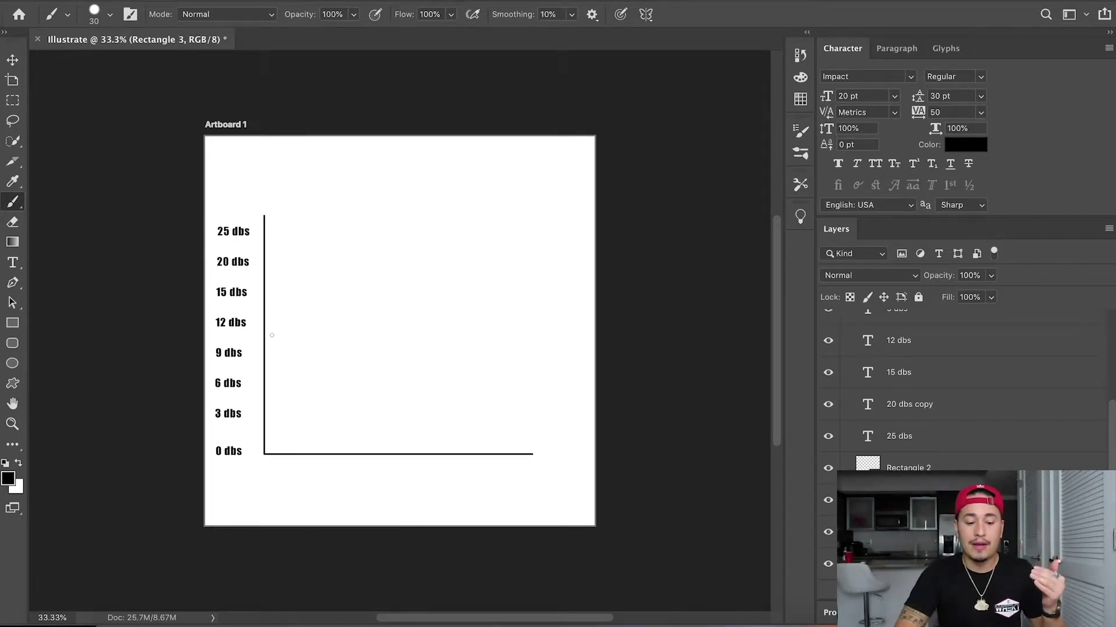
- Draw a jagged black volume curve on the graph, starting near 12 dbs, dropping below 3 dbs and rising past 12 dbs
mouse_move(273, 313)
mouse_down()
mouse_move(316, 281)
mouse_move(324, 314)
mouse_move(330, 297)
mouse_move(355, 316)
mouse_move(358, 297)
mouse_move(375, 308)
mouse_move(397, 364)
mouse_move(400, 425)
mouse_up()
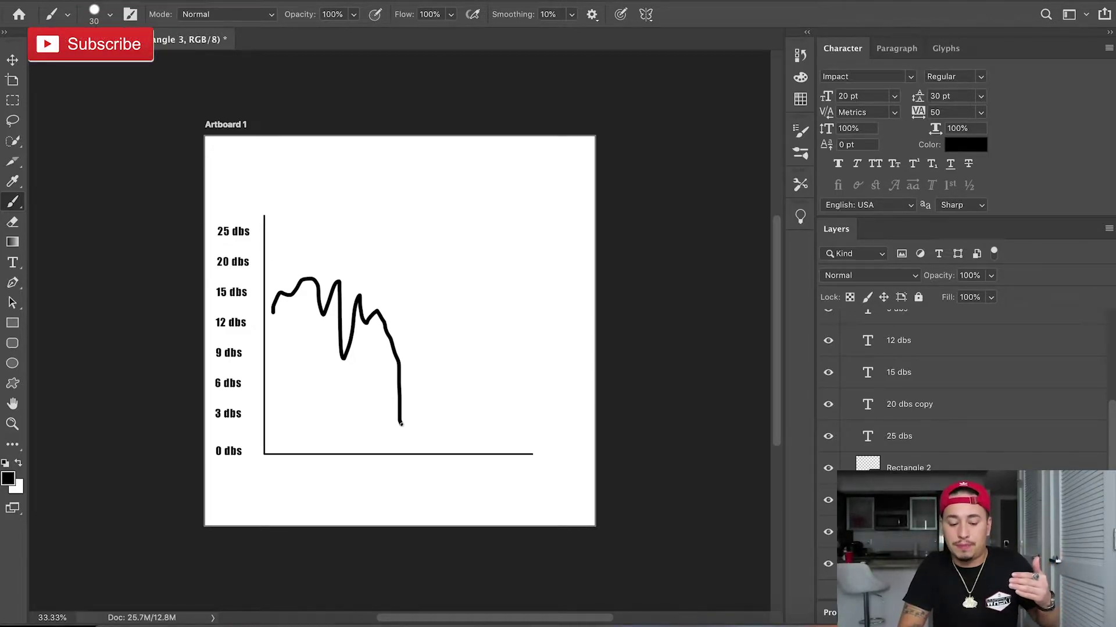
mouse_move(401, 424)
mouse_down()
mouse_move(403, 440)
mouse_move(410, 426)
mouse_move(460, 421)
mouse_move(463, 433)
mouse_move(468, 409)
mouse_move(482, 399)
mouse_move(490, 419)
mouse_move(501, 393)
mouse_move(525, 430)
mouse_up()
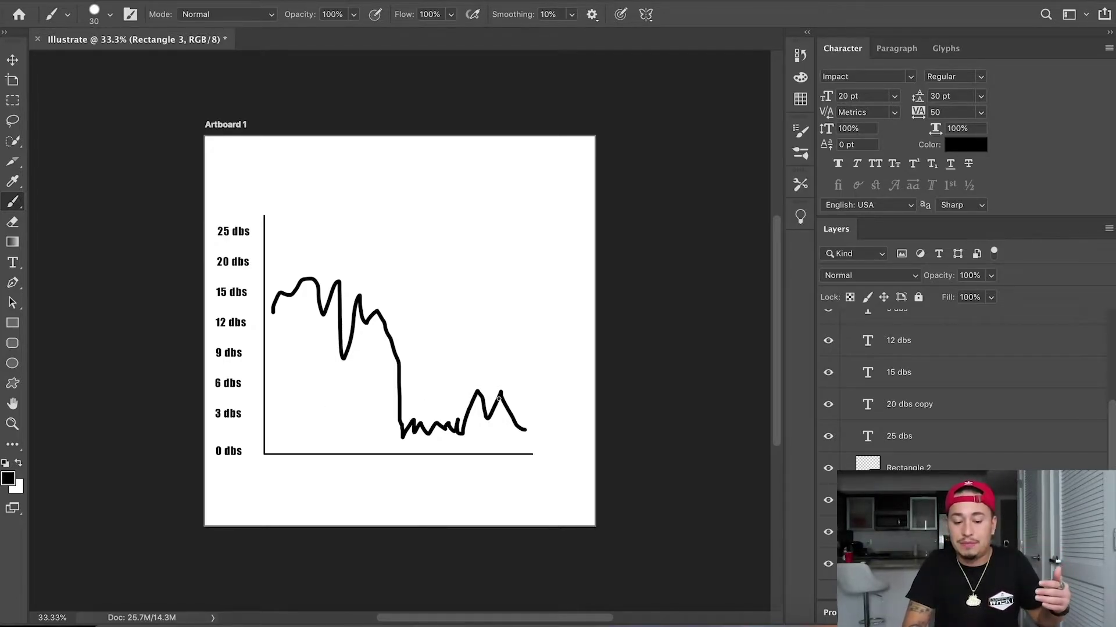
mouse_move(526, 431)
mouse_down()
mouse_move(540, 433)
mouse_move(559, 408)
mouse_move(582, 303)
mouse_move(606, 316)
mouse_up()
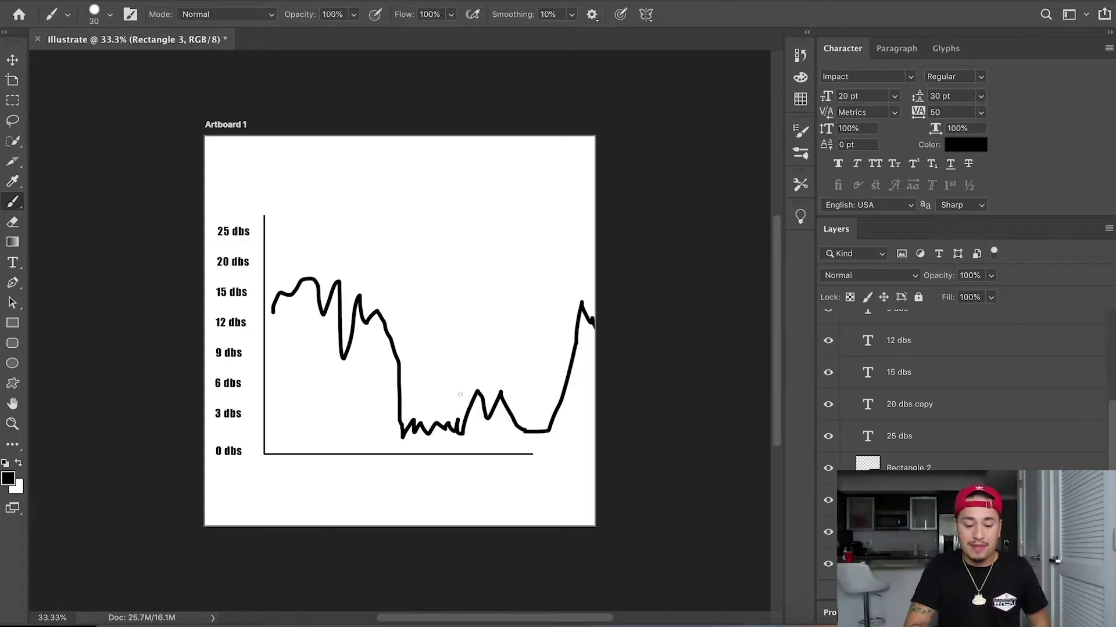
- Circle the low-level section of the curve and mark the 9 dbs and 6 dbs levels beside their labels
mouse_move(414, 378)
mouse_down()
mouse_move(507, 459)
mouse_move(444, 448)
mouse_up()
mouse_move(388, 420)
mouse_down()
mouse_move(407, 381)
mouse_move(444, 376)
mouse_up()
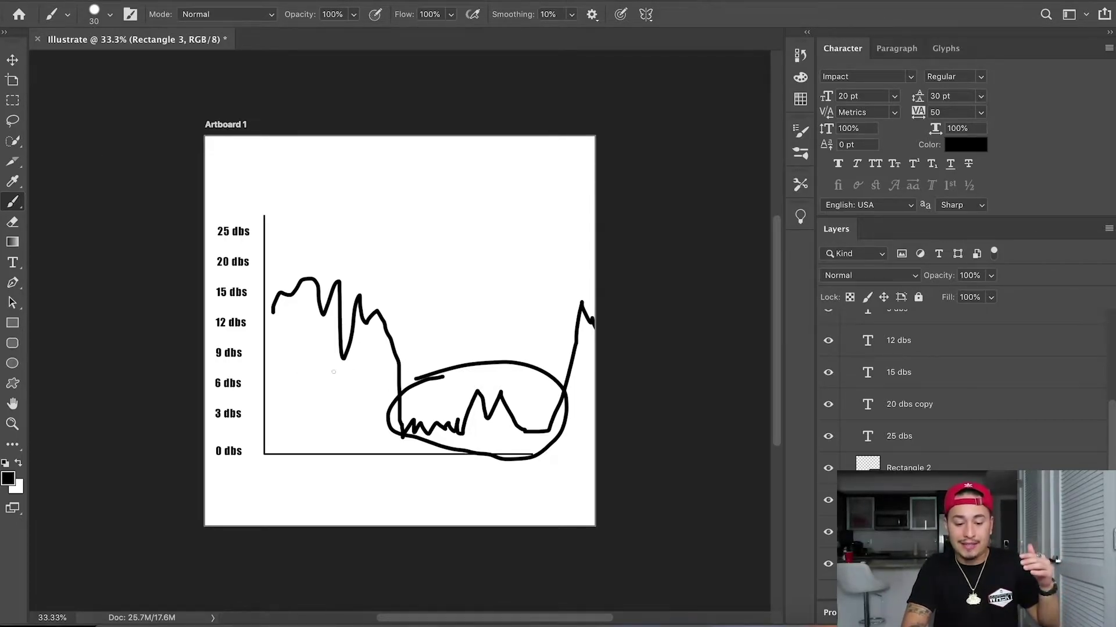
click(250, 354)
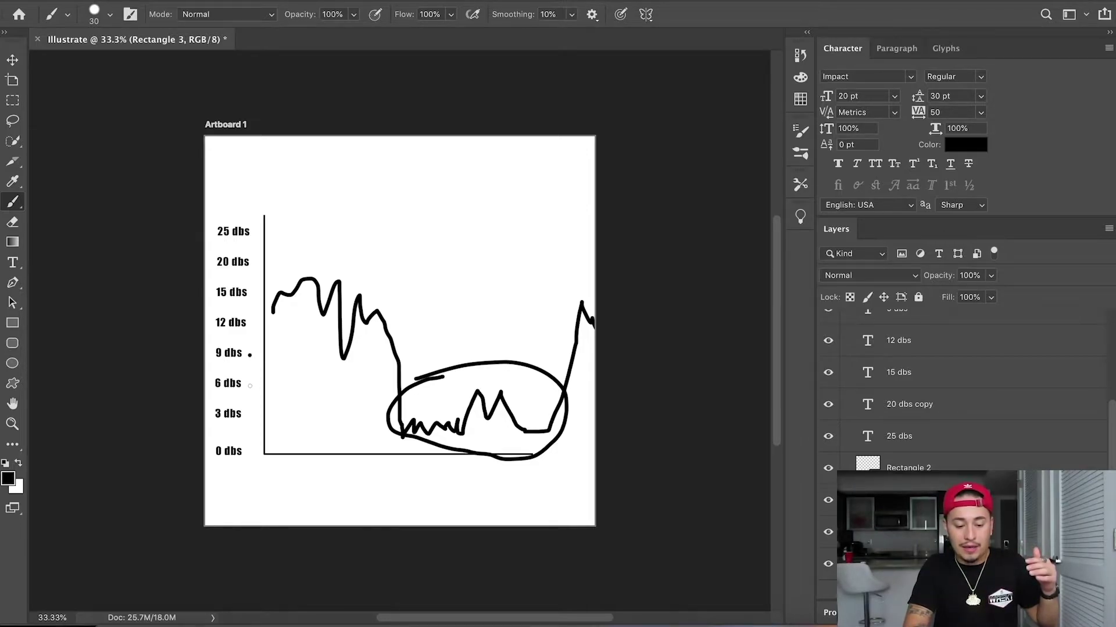
drag(251, 385, 280, 382)
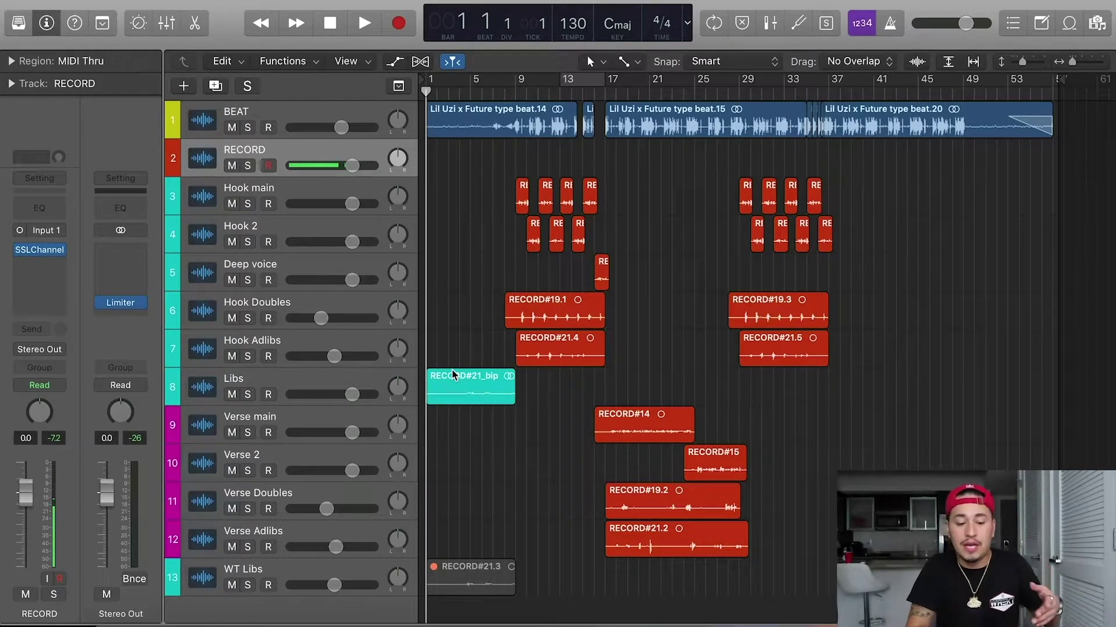
- In Logic Pro, mute the BEAT track, play the Libs vocal from the start, and return the playhead to bar 1
click(233, 128)
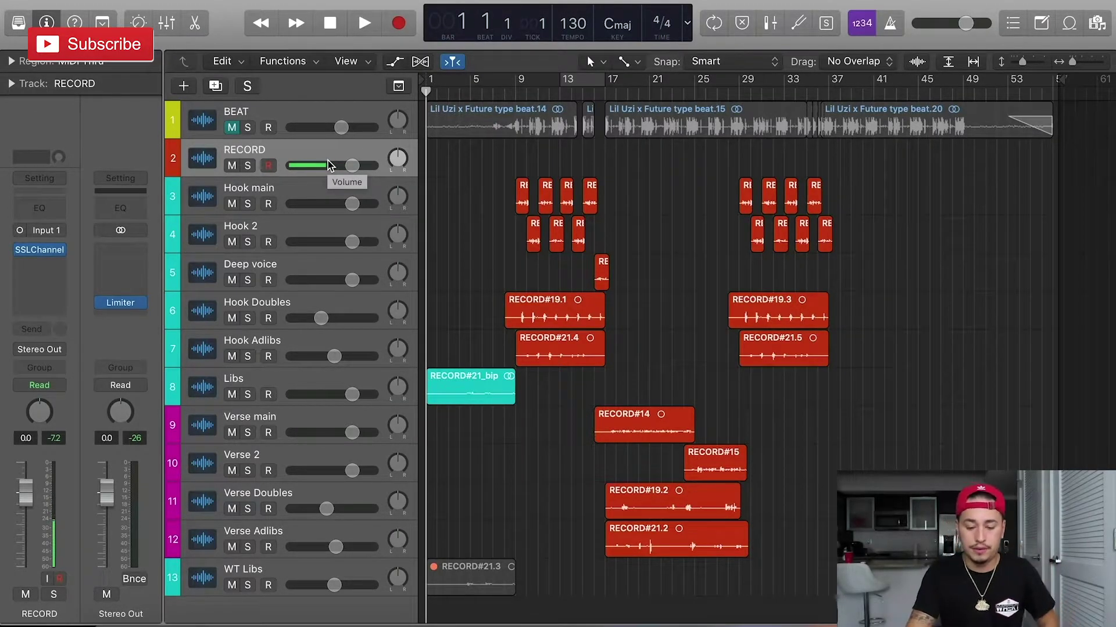
key(space)
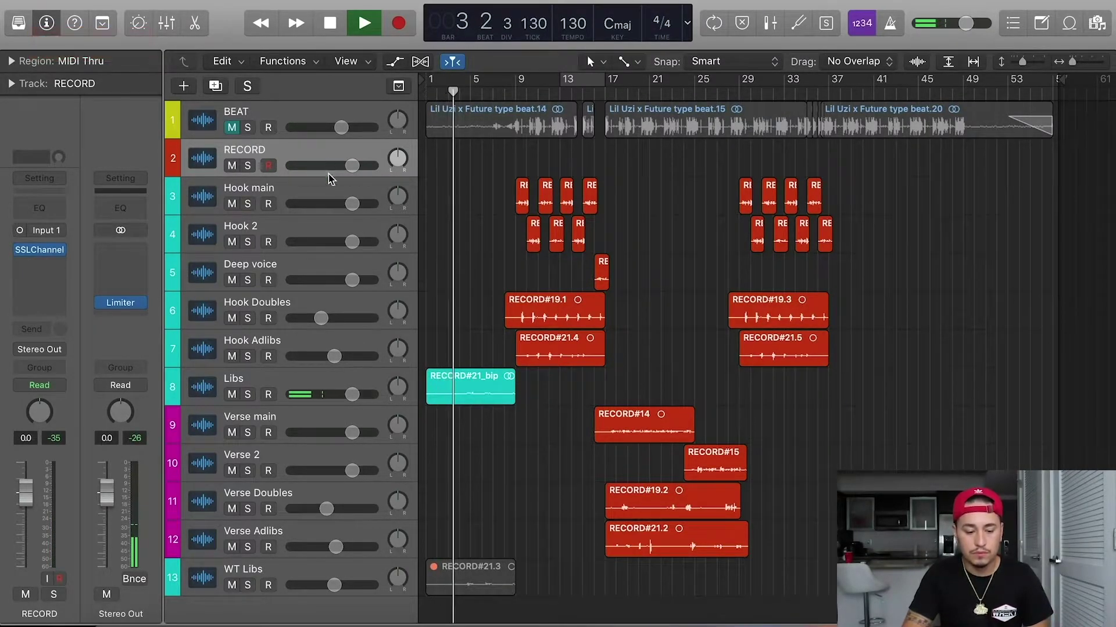
click(324, 385)
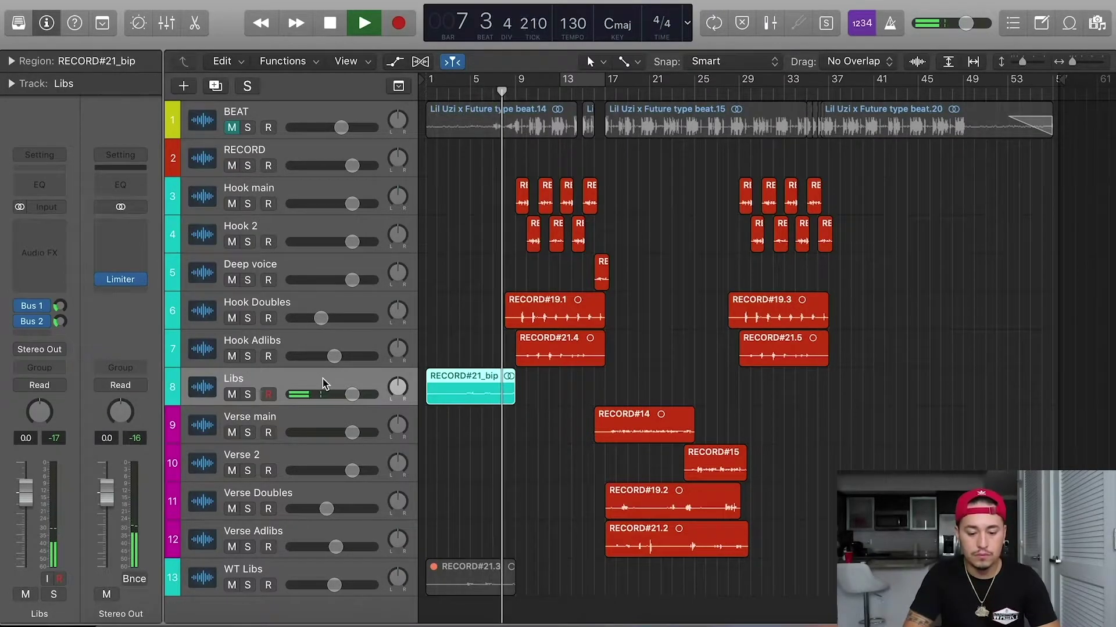
key(space)
key(Return)
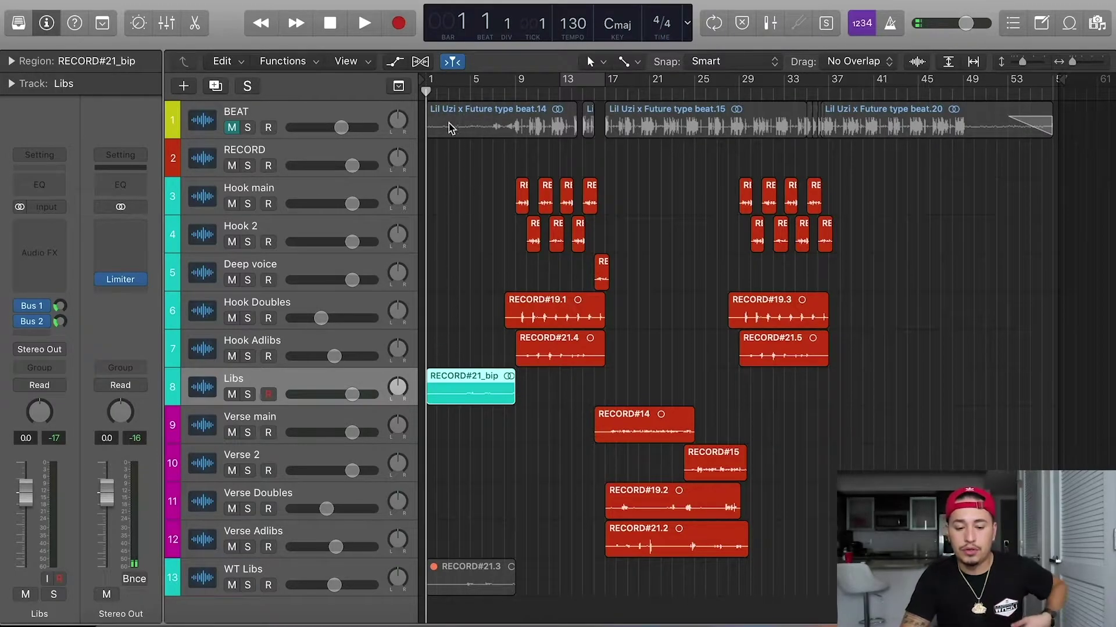
click(446, 93)
drag(449, 99, 451, 98)
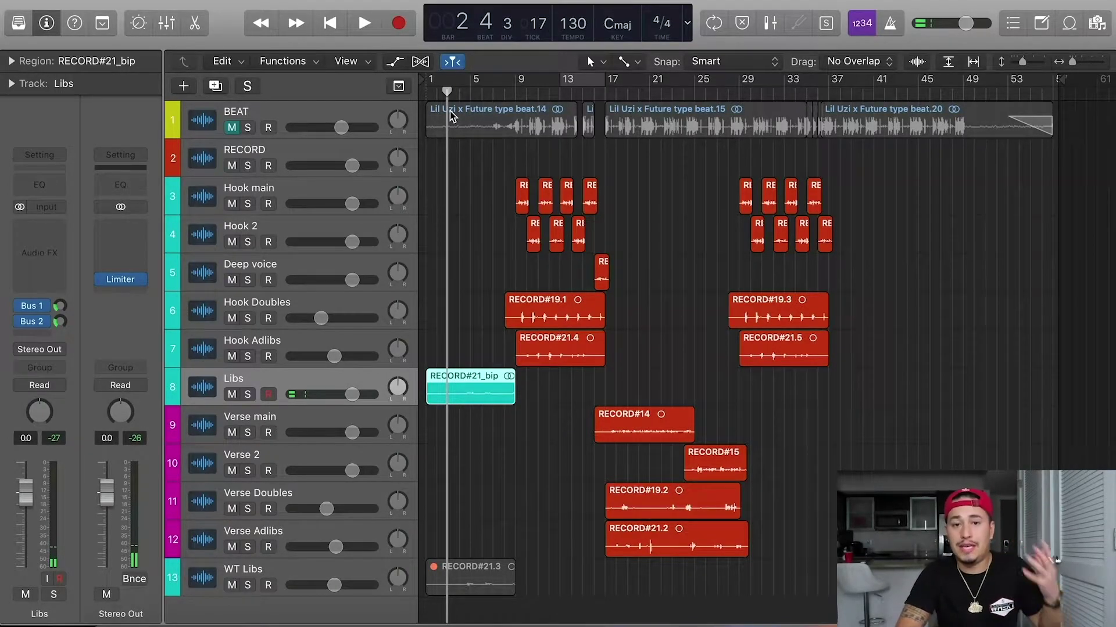
drag(440, 94, 430, 93)
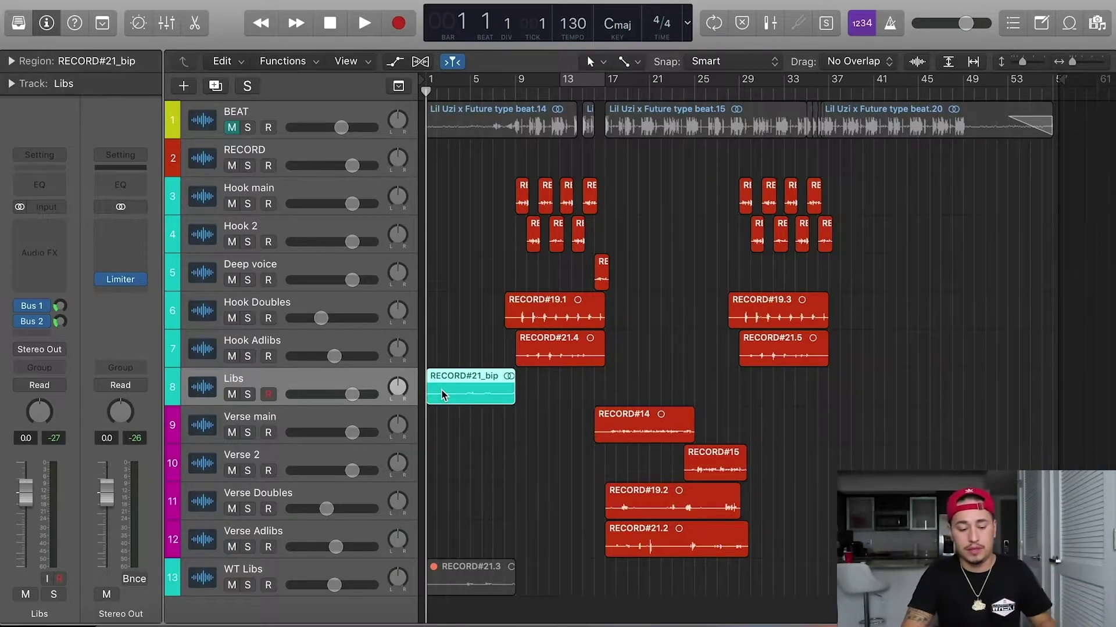
- Insert a stereo Noise Gate on the Libs track and move its window away from the start of the Libs region
click(31, 227)
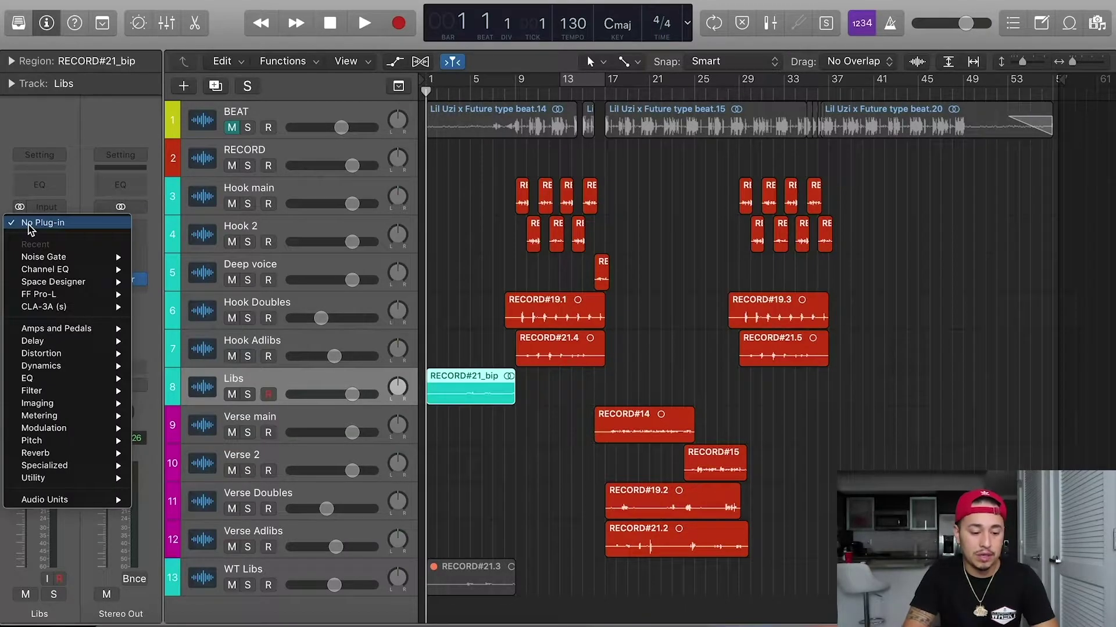
mouse_move(48, 366)
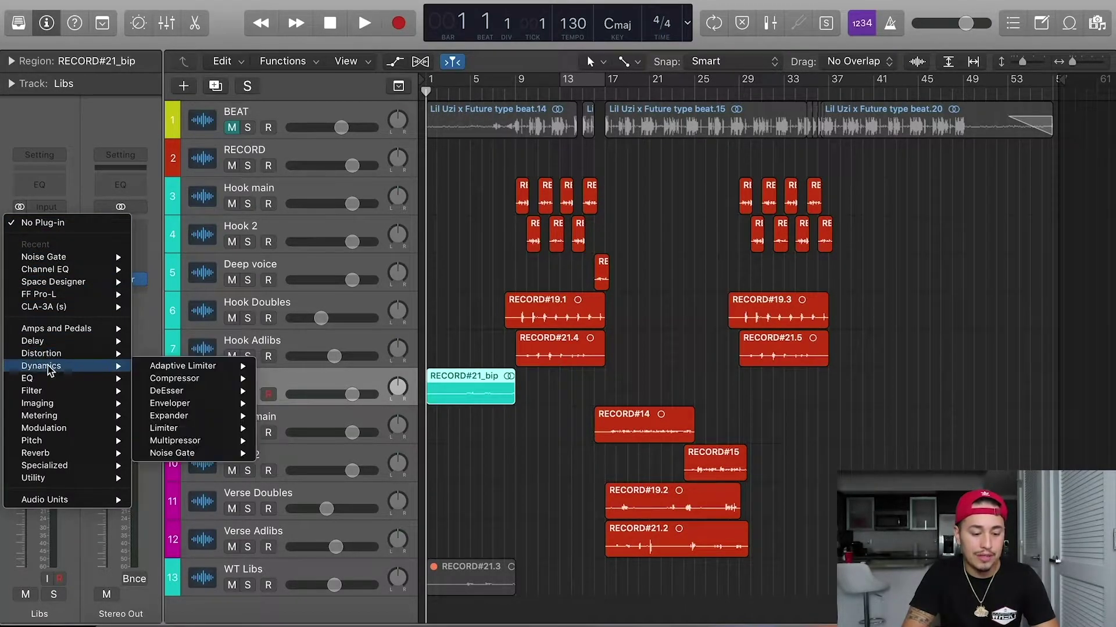
mouse_move(74, 254)
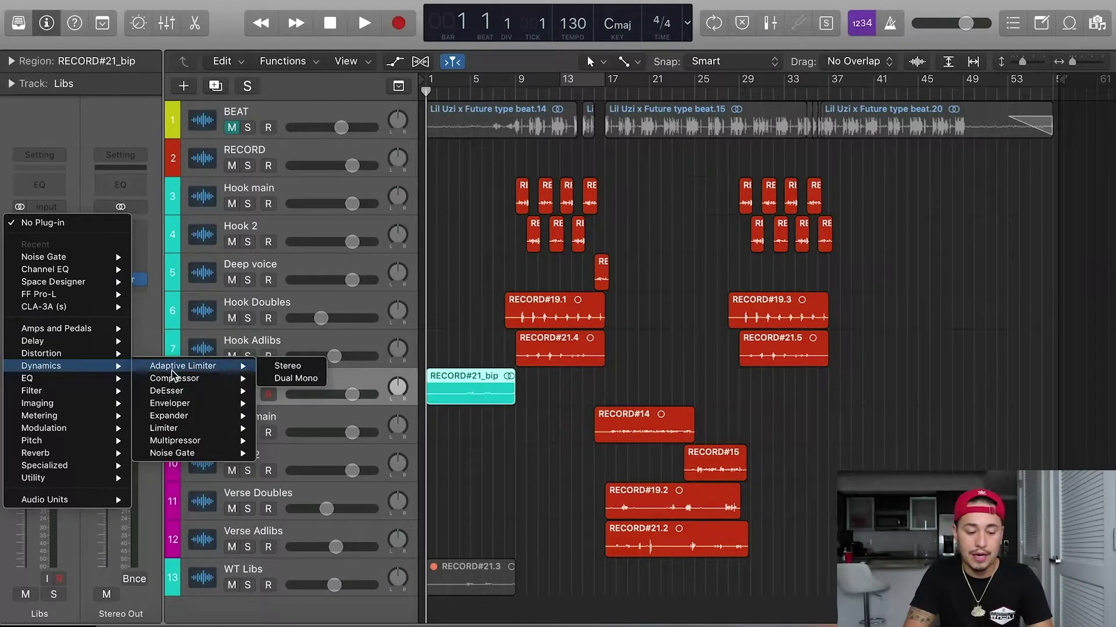
mouse_move(181, 453)
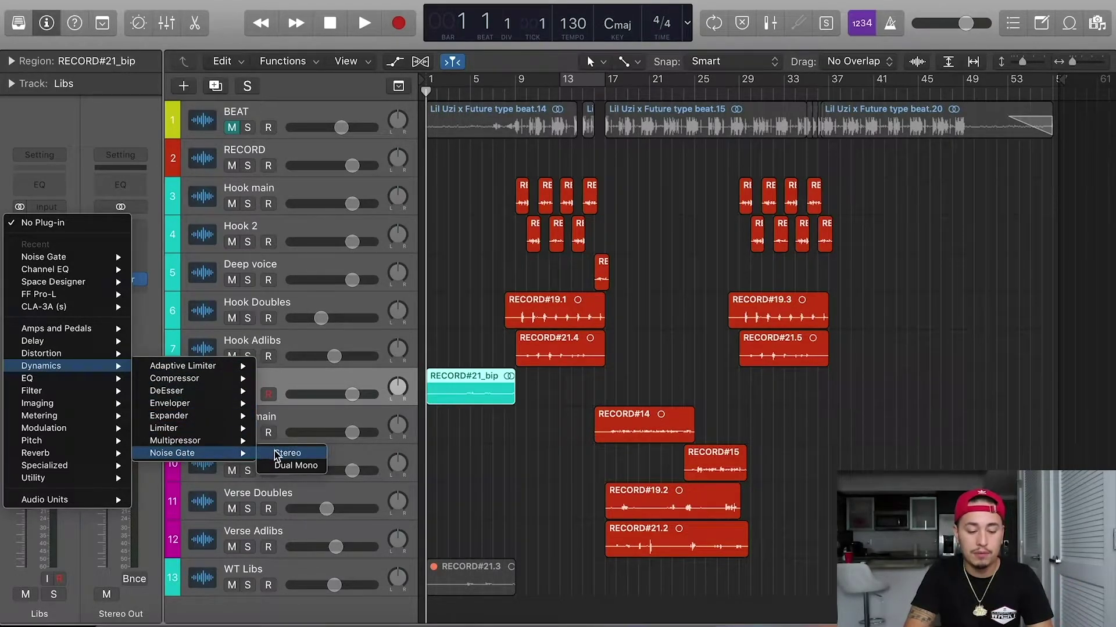
click(292, 454)
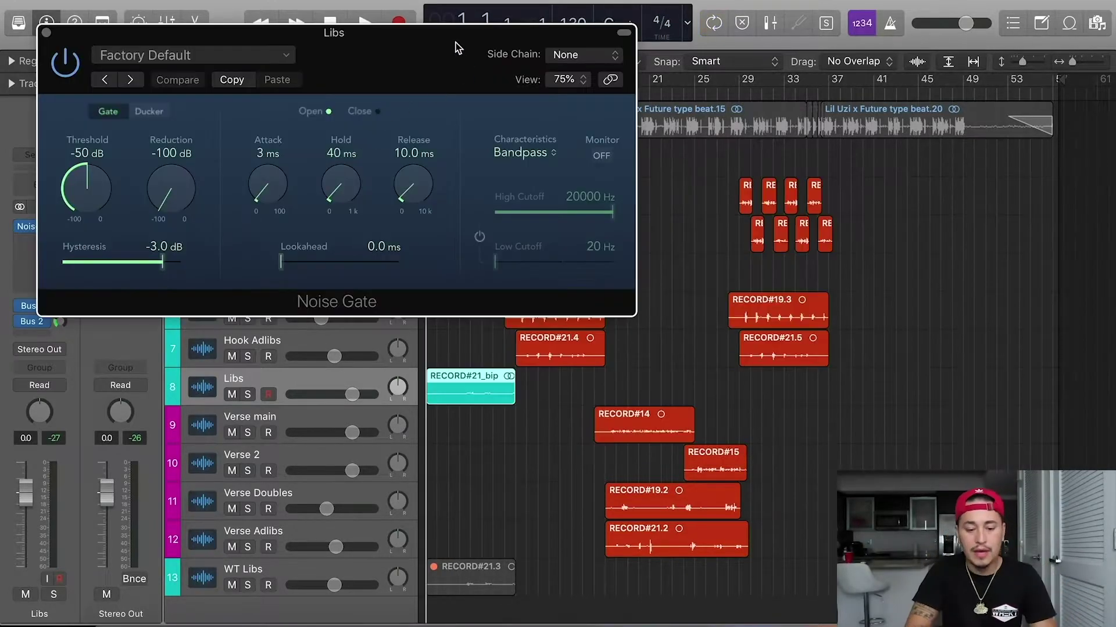
drag(456, 36, 465, 355)
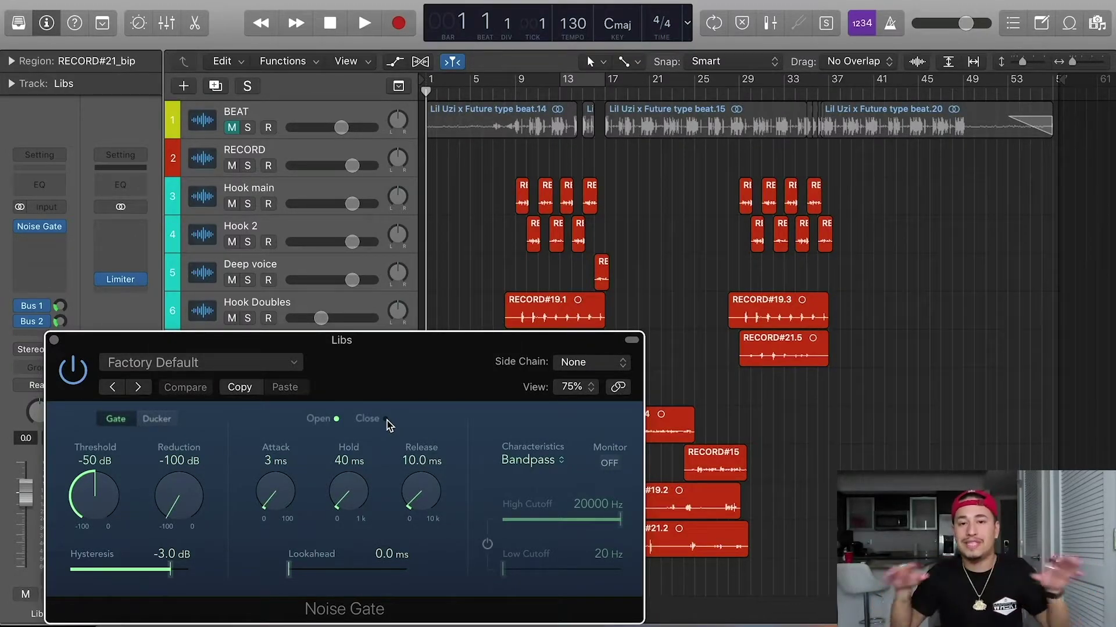
drag(411, 358, 868, 150)
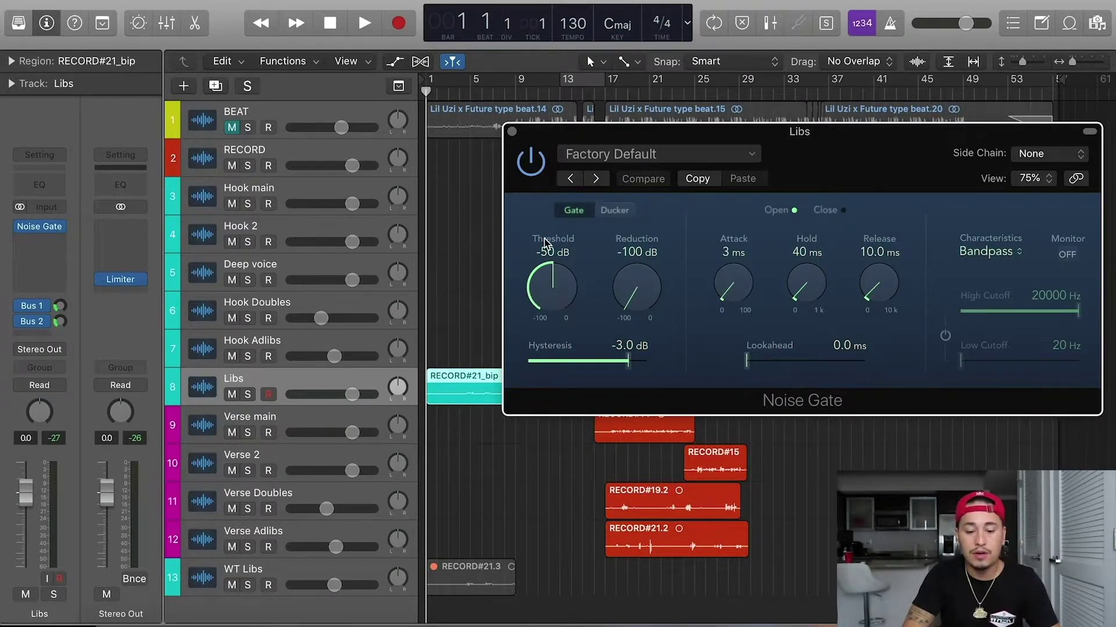
drag(799, 152, 760, 152)
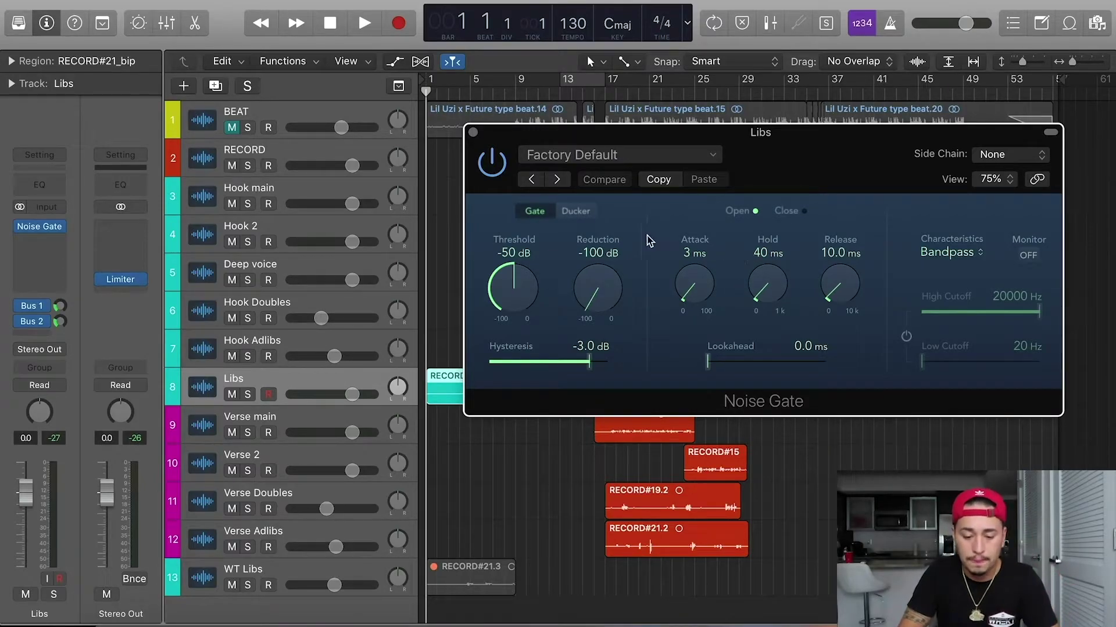
drag(781, 172, 810, 172)
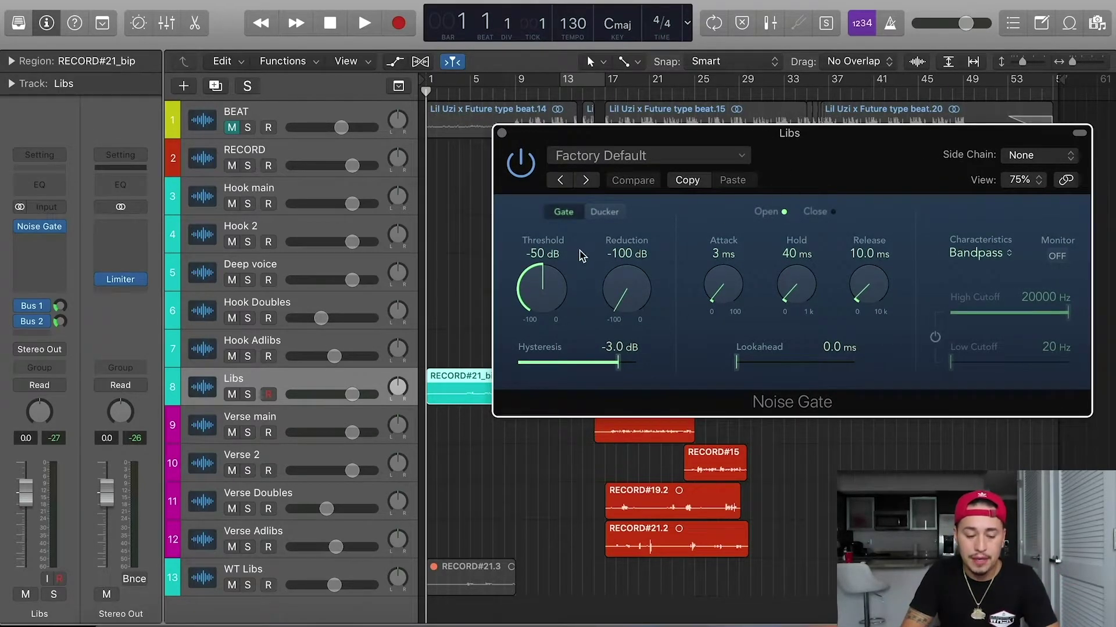
- Try a Noise Gate threshold of -23 dB during playback and replay the opening bars of the Libs vocal
key(space)
drag(544, 282, 537, 233)
key(space)
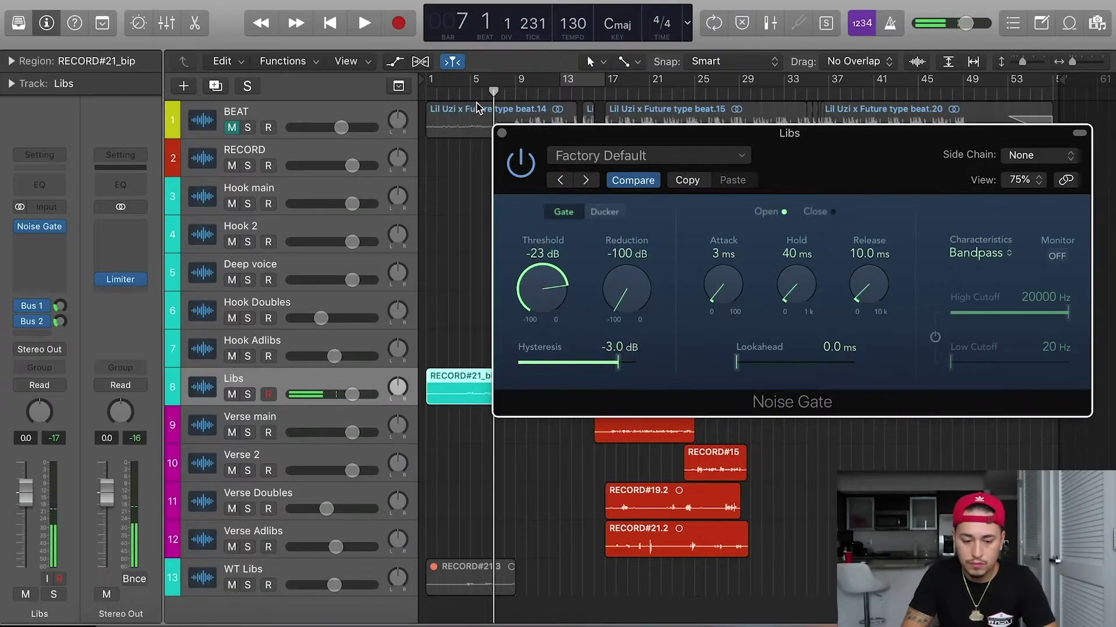
drag(475, 93, 450, 94)
key(space)
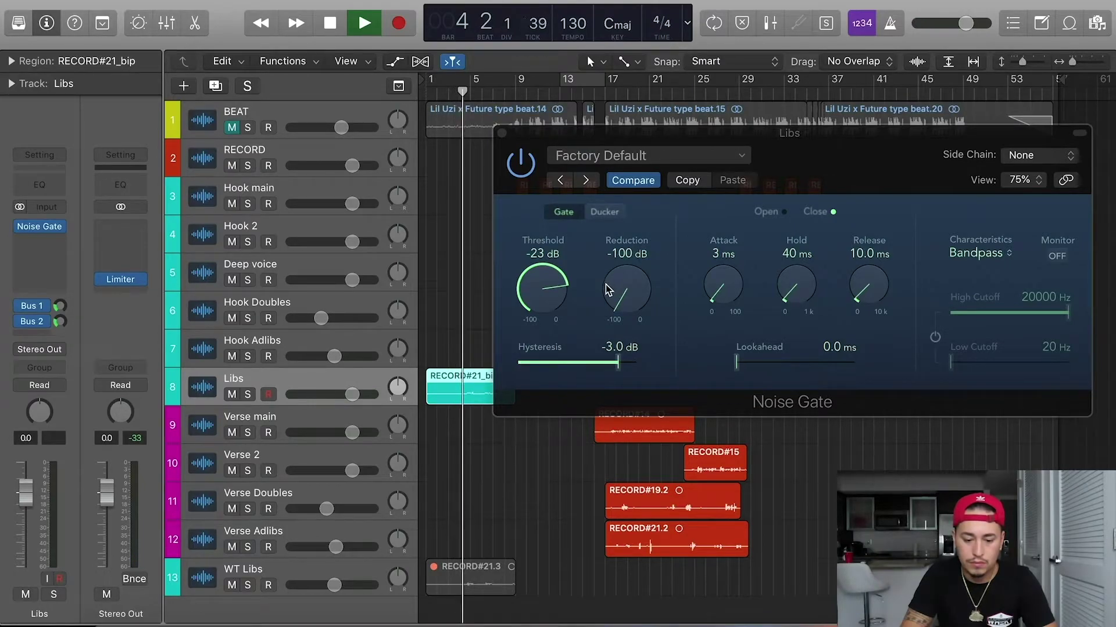
key(space)
click(441, 92)
key(space)
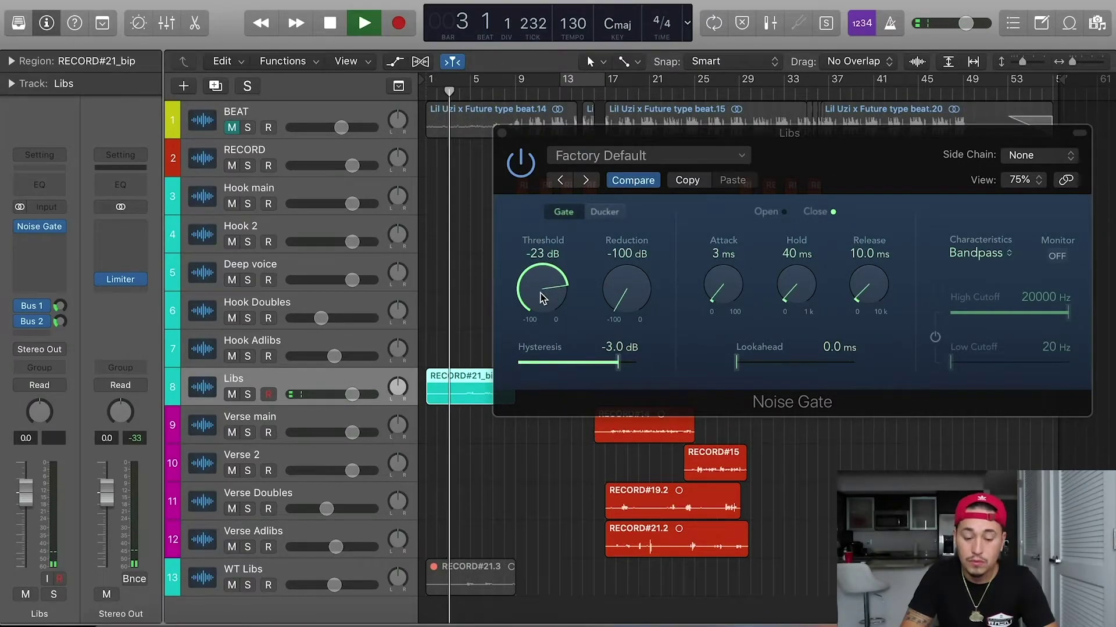
- Try a Noise Gate threshold of -15 dB and play the Libs vocal from near the start
key(space)
drag(541, 293, 540, 279)
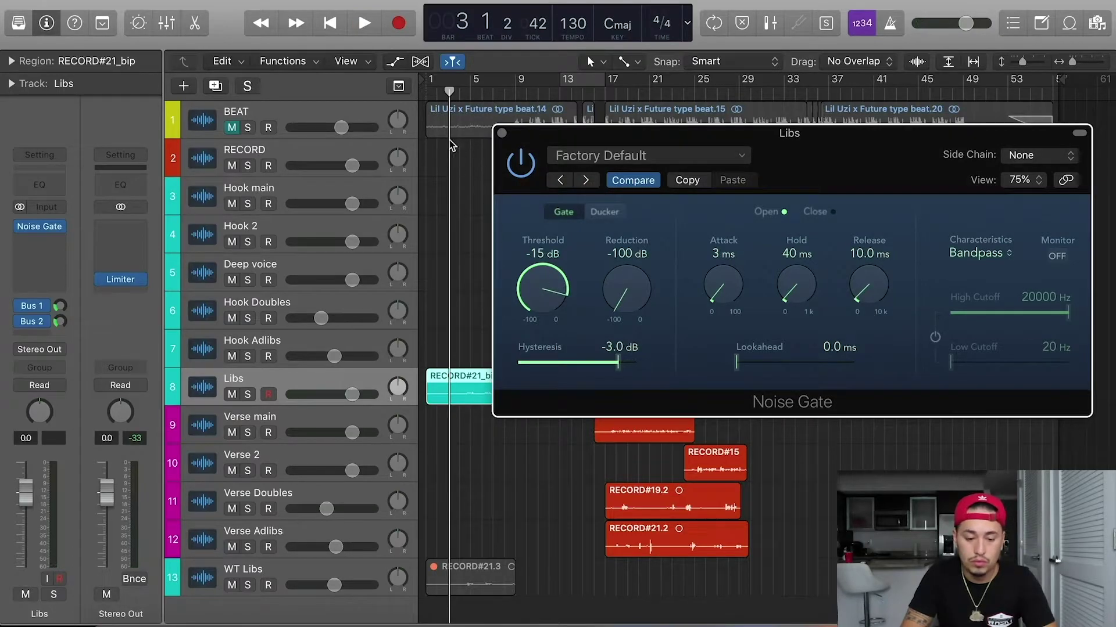
click(434, 92)
key(space)
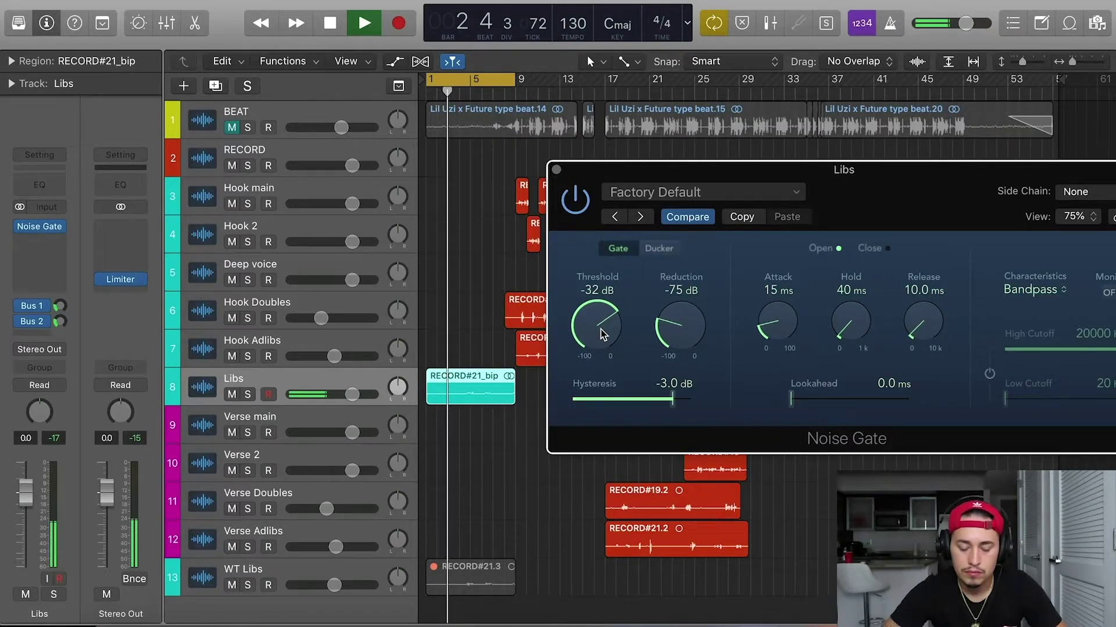
- Try Noise Gate thresholds of -27, -31 and -30 dB while the Libs vocal plays in a loop
drag(603, 334, 601, 323)
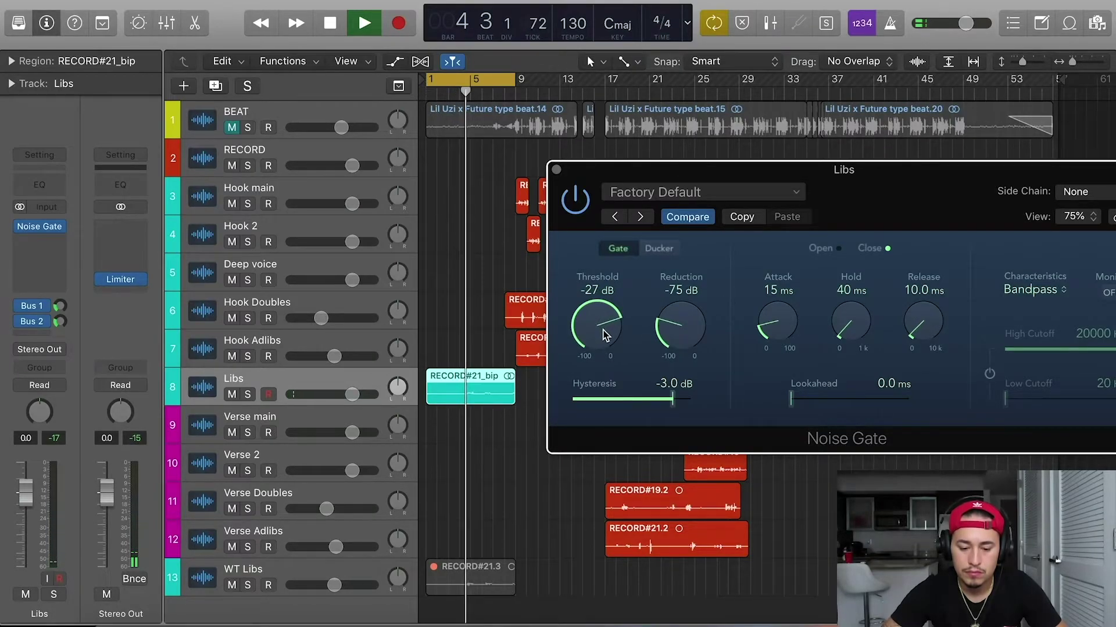
key(space)
key(space)
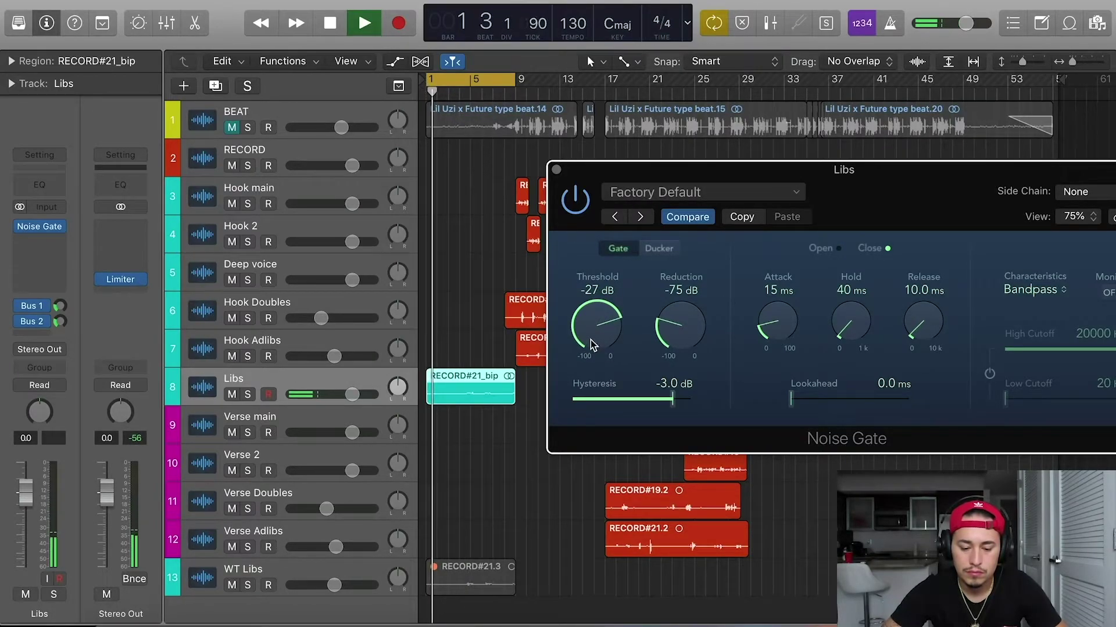
drag(593, 345, 596, 354)
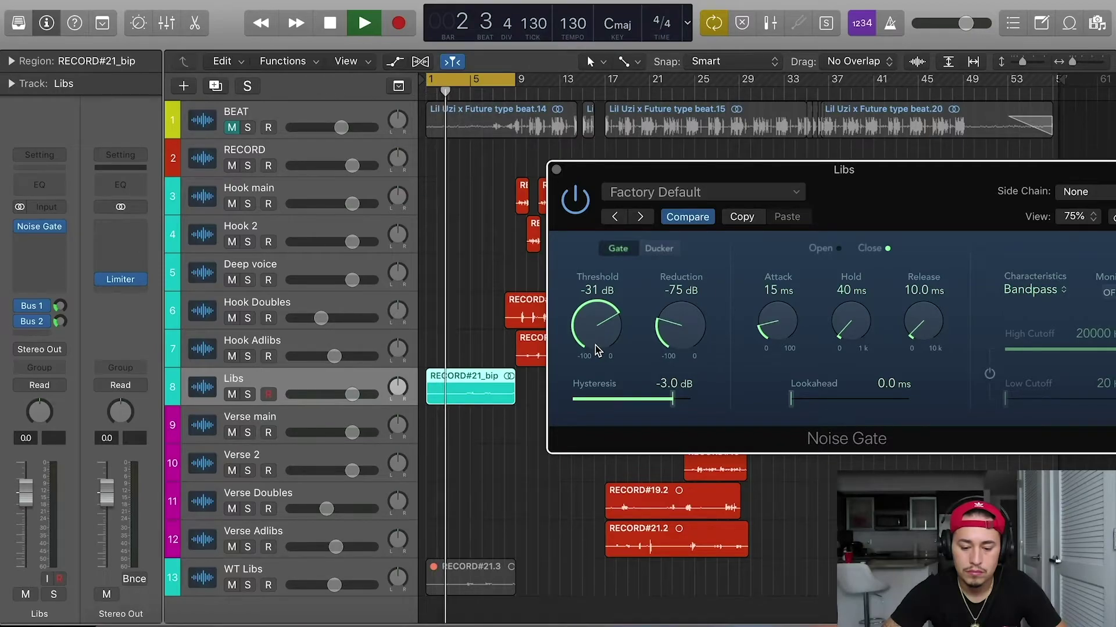
drag(595, 345, 595, 342)
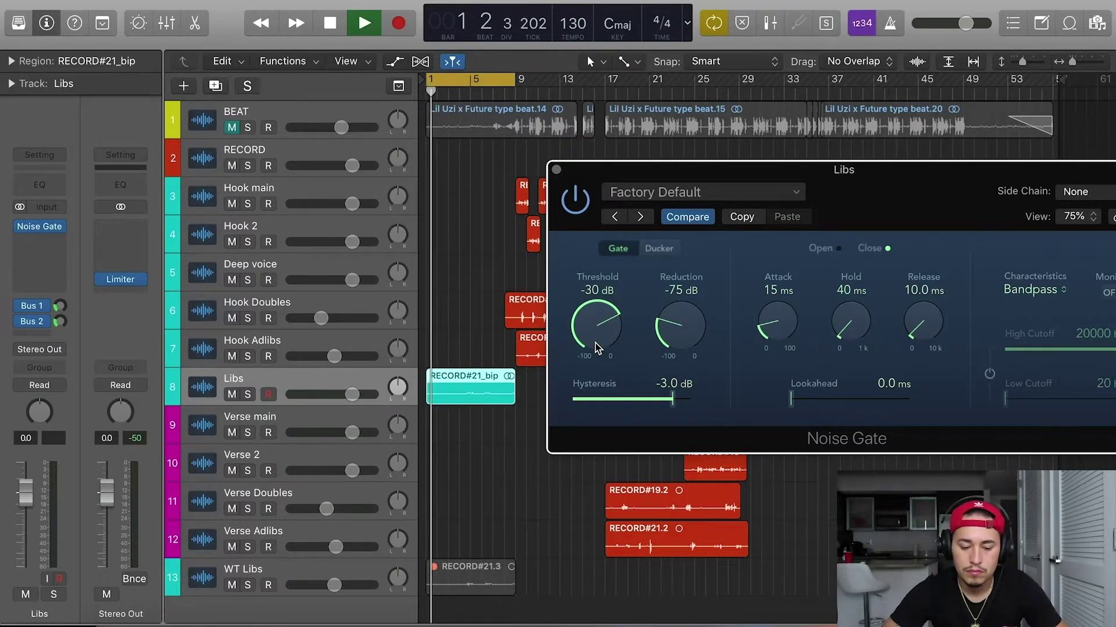
drag(595, 343, 595, 345)
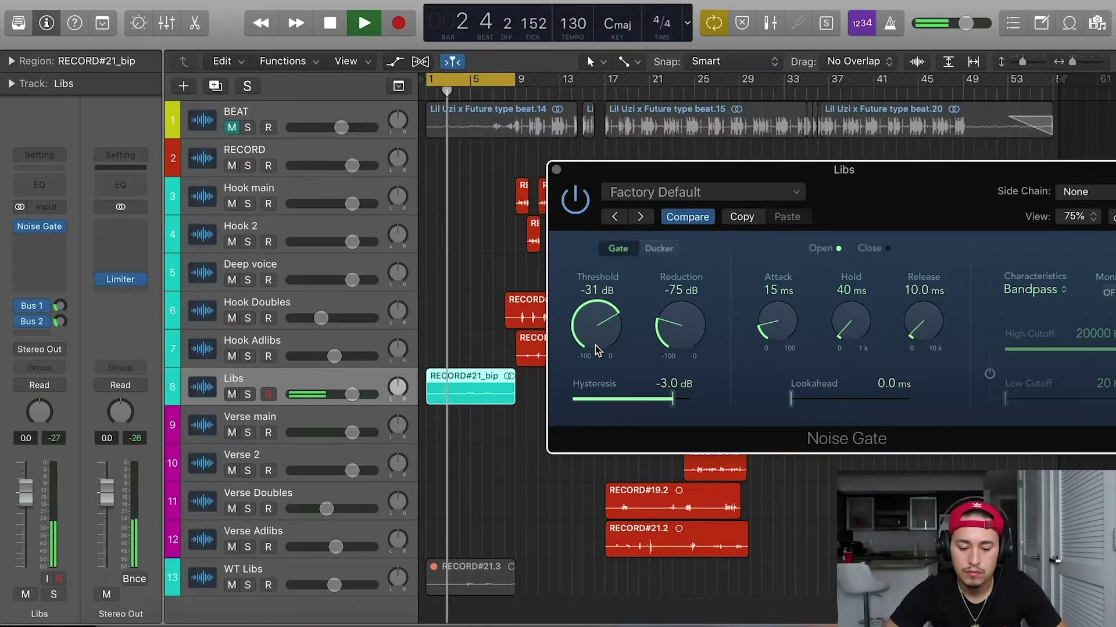
- Fine-tune the Noise Gate threshold to -34 dB while the Libs vocal loops, and reposition the plug-in window
drag(596, 349, 599, 357)
key(space)
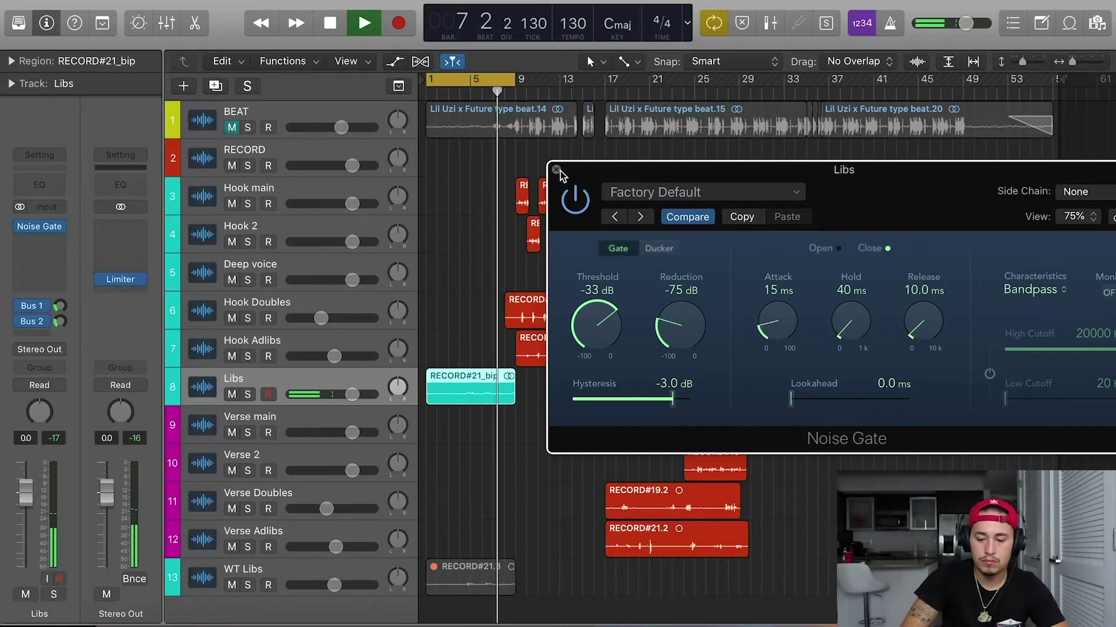
drag(593, 334, 593, 336)
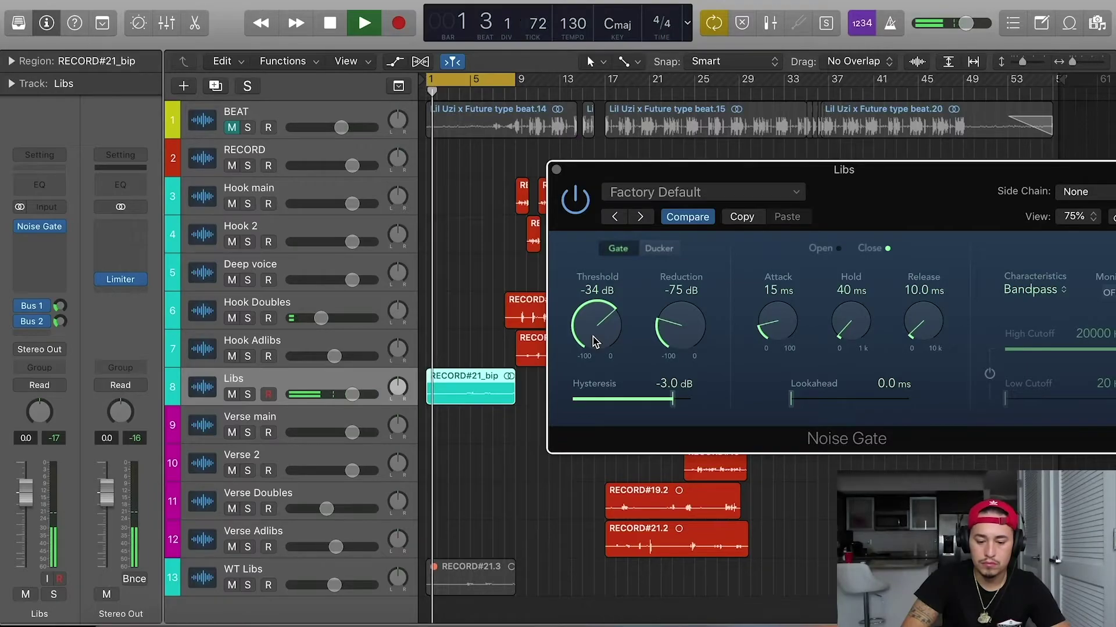
click(556, 171)
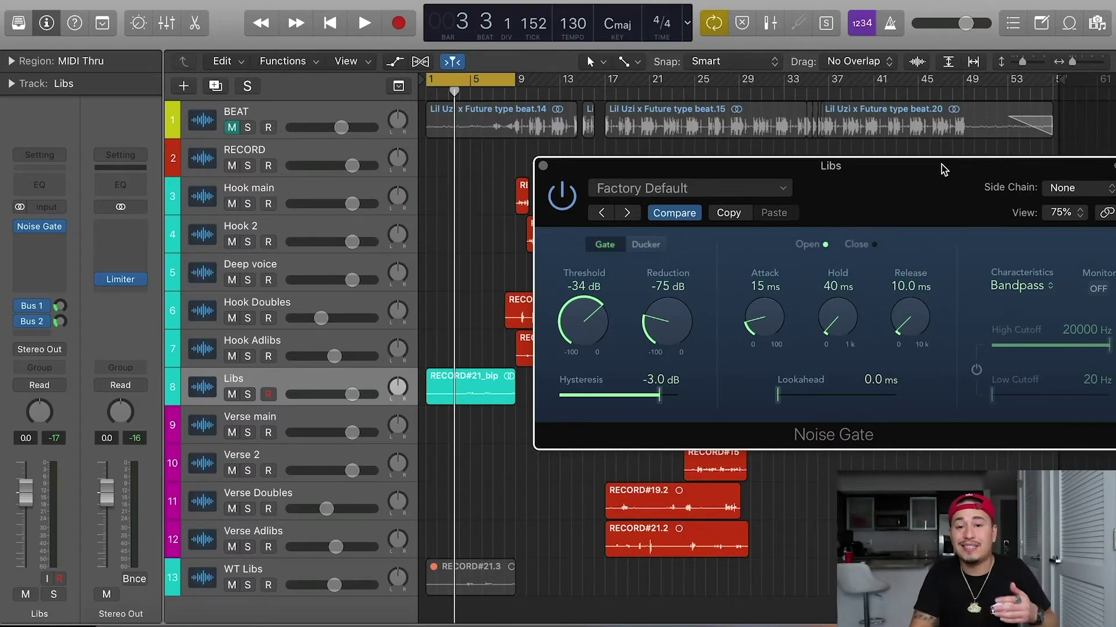
drag(941, 165, 911, 168)
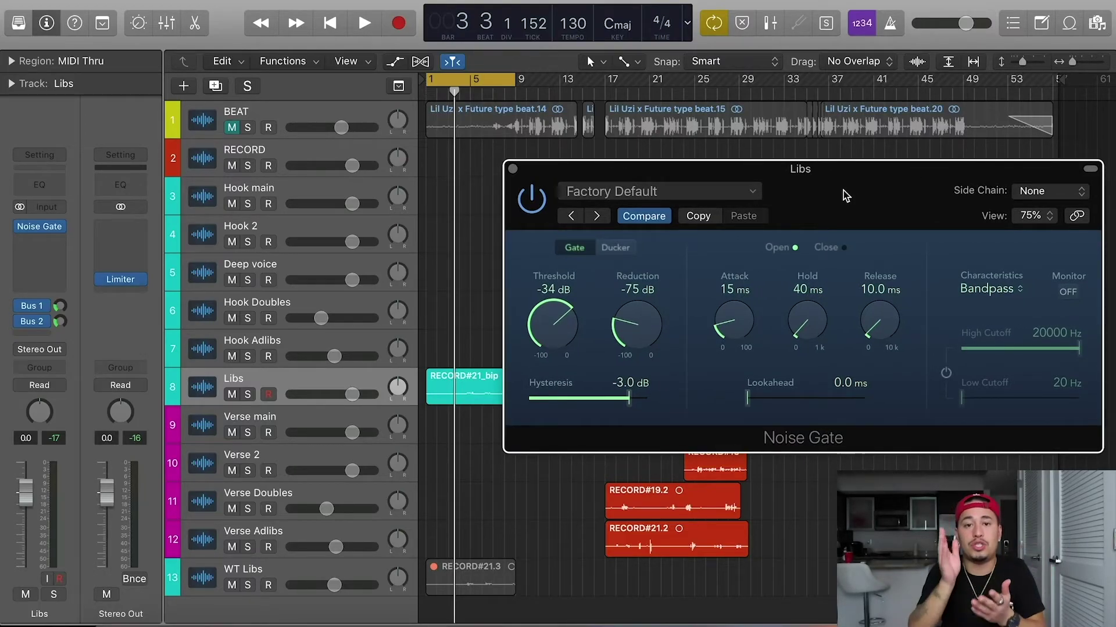